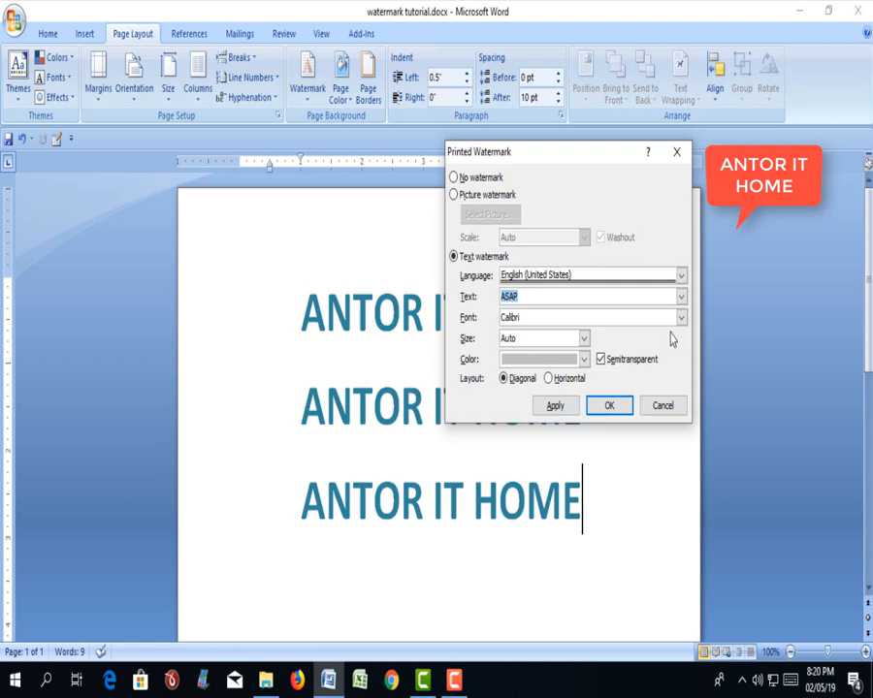
# - Enter ANTOR IT HOME as the text of the custom watermark
pyautogui.write('ANTOR IT HO')
pyautogui.press('Menu')
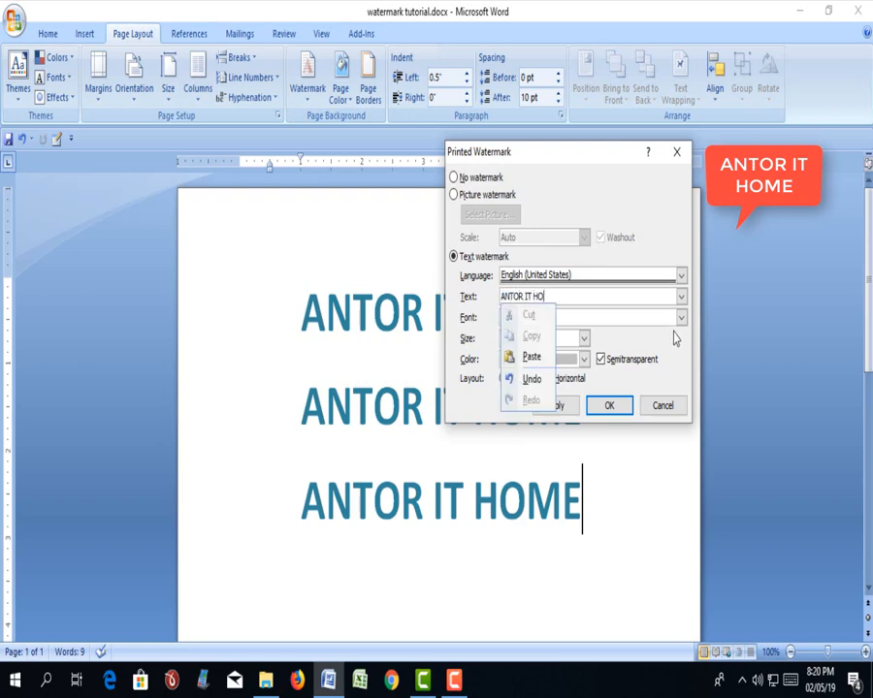
pyautogui.press('Escape')
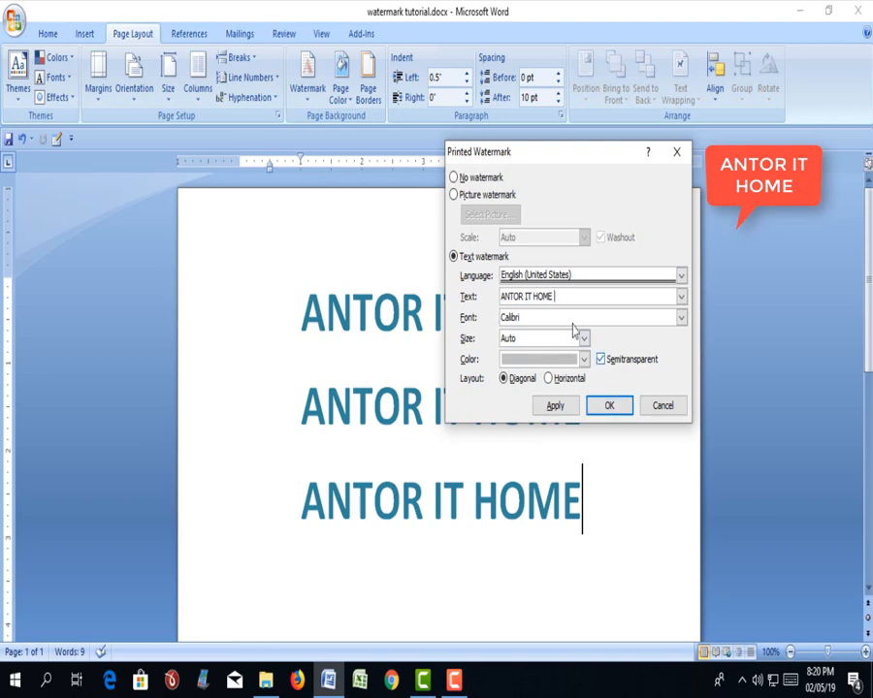
# - Set the watermark font to Arial Rounded MT Bold and its size to Auto
pyautogui.click(681, 318)
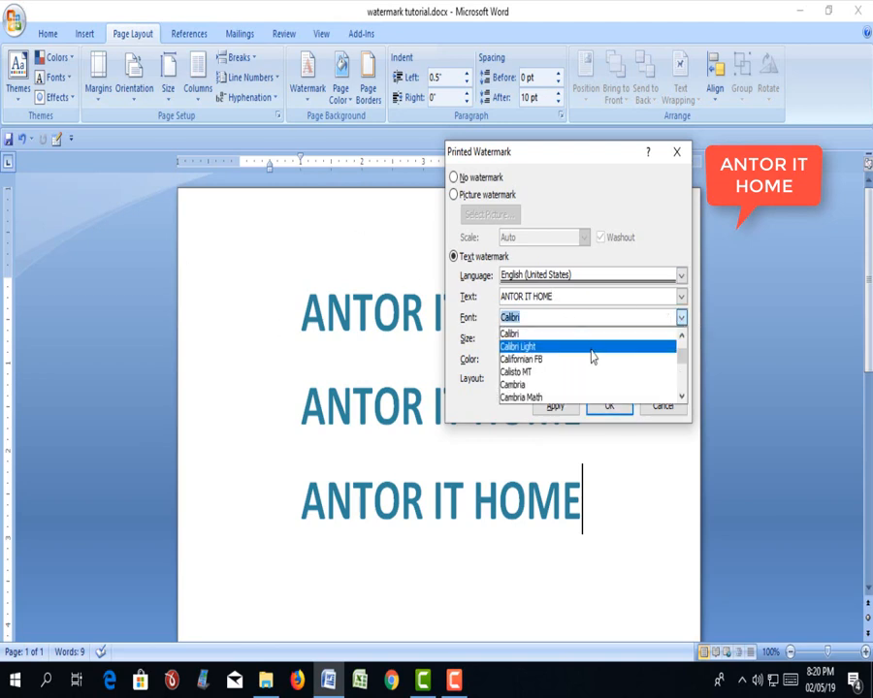
pyautogui.scroll(-2, 550, 391)
pyautogui.scroll(12, 554, 378)
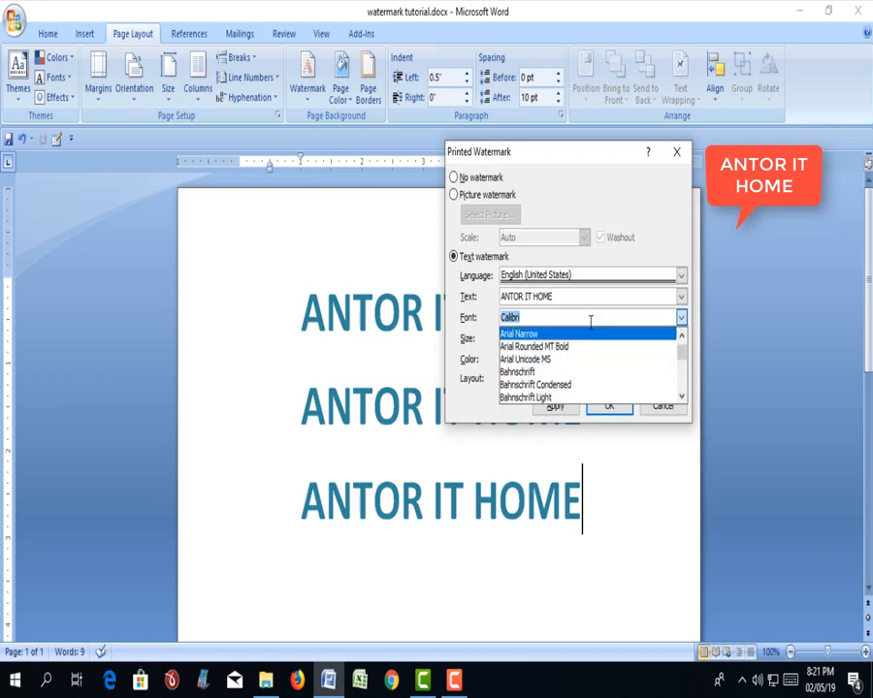
pyautogui.click(566, 346)
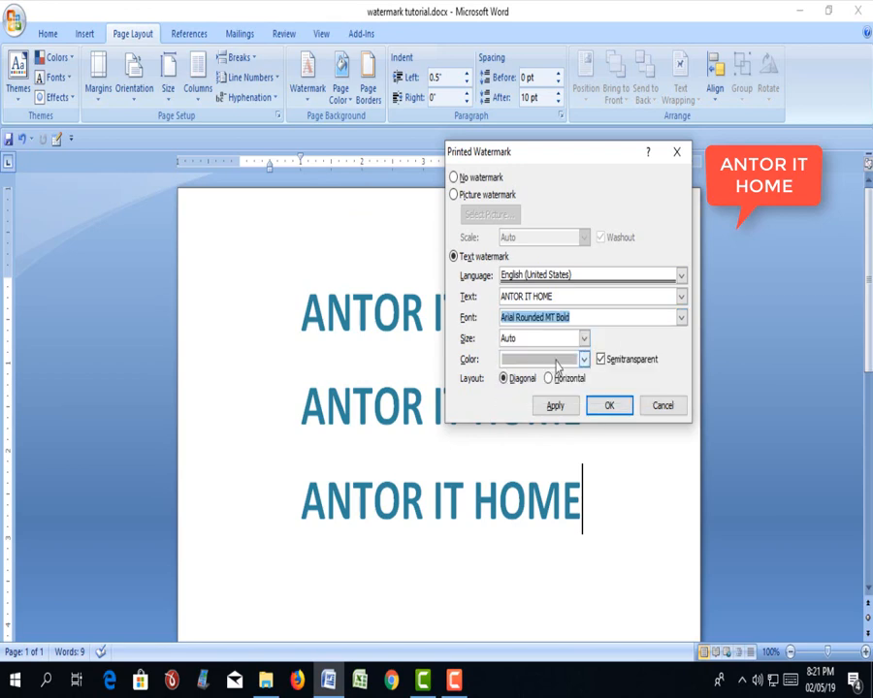
pyautogui.click(583, 339)
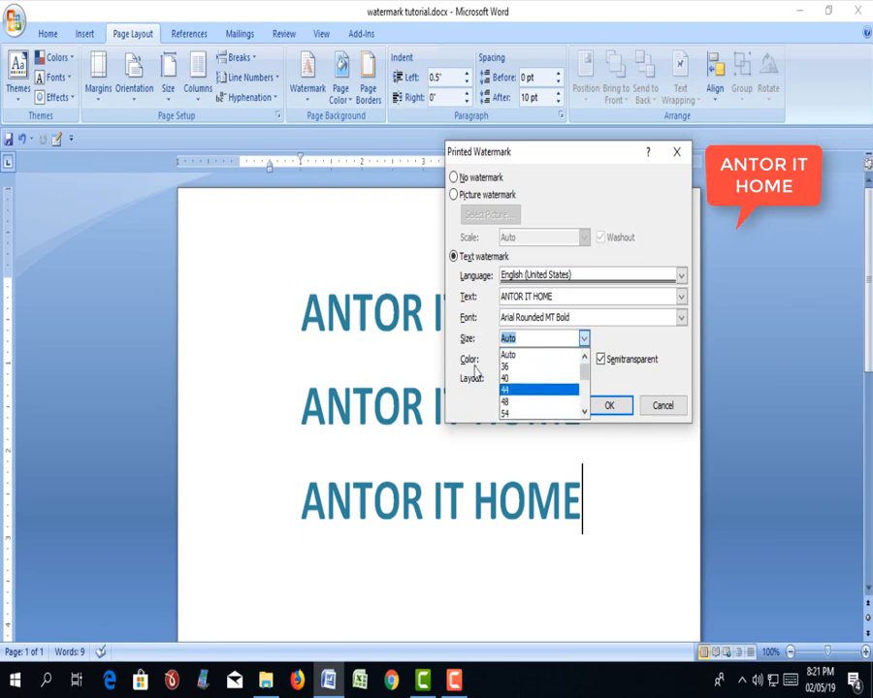
pyautogui.click(524, 357)
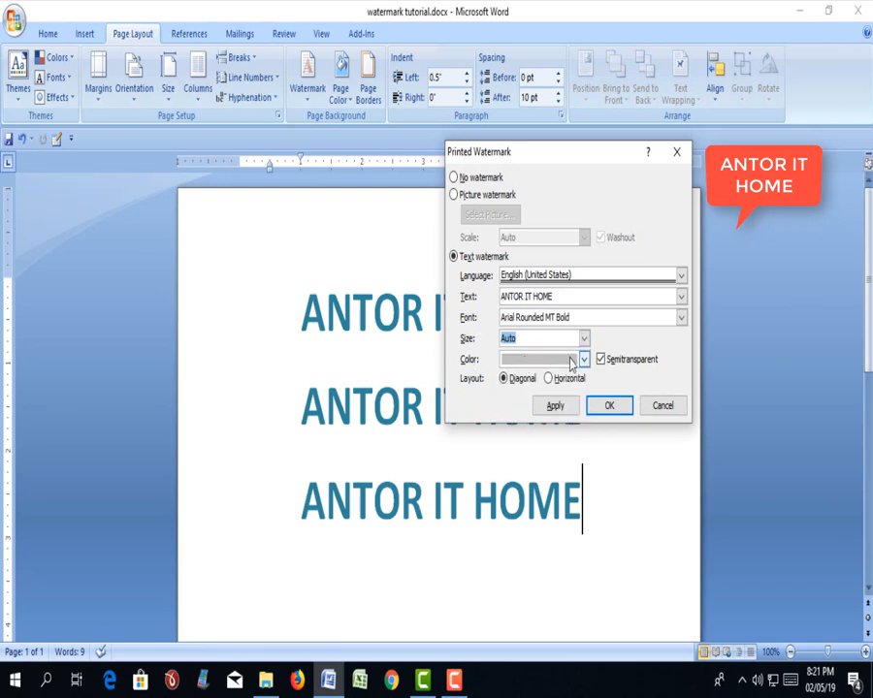
# - Color the watermark standard red, apply it to the page and close the watermark settings
pyautogui.click(584, 360)
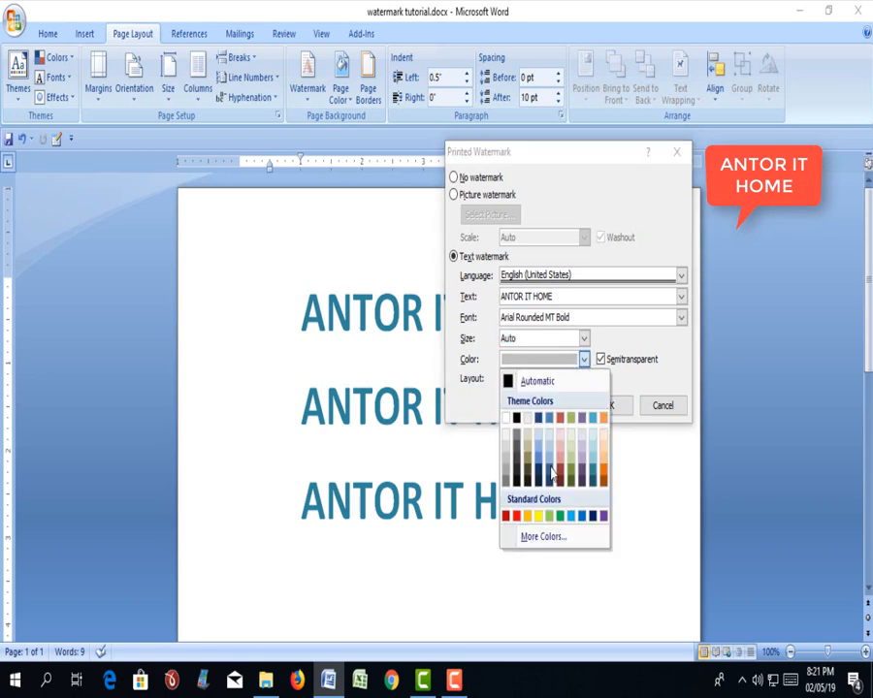
pyautogui.click(516, 516)
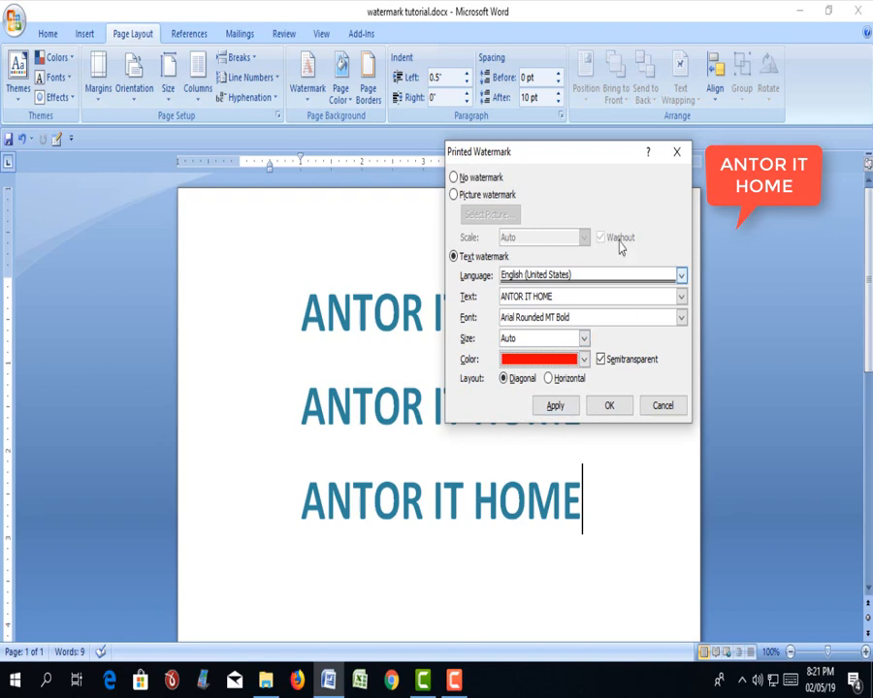
pyautogui.click(555, 406)
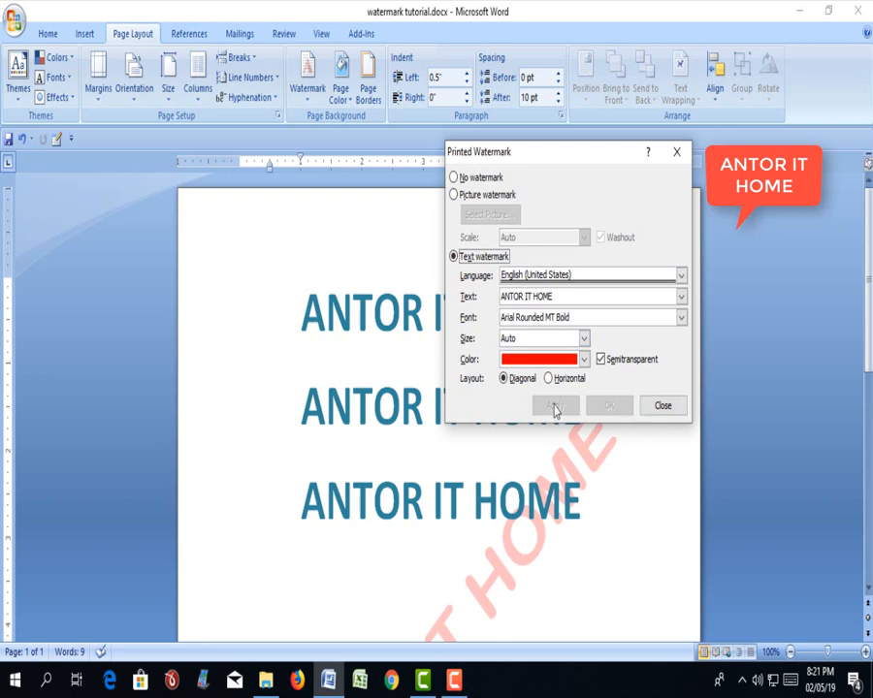
pyautogui.click(663, 406)
# - Delete the third ANTOR IT HOME heading line from the page
pyautogui.scroll(-6, 522, 439)
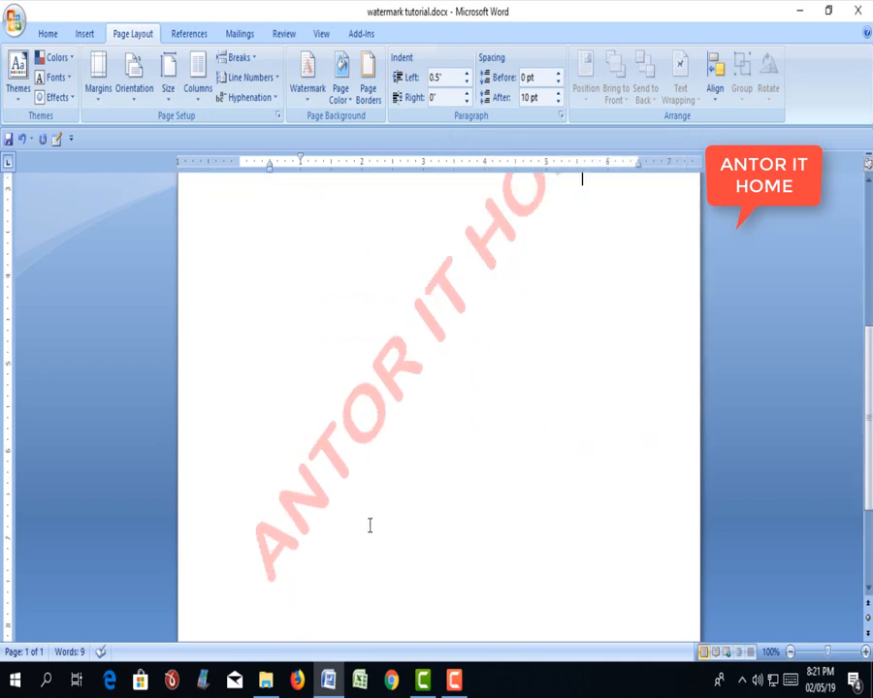
pyautogui.scroll(2, 505, 311)
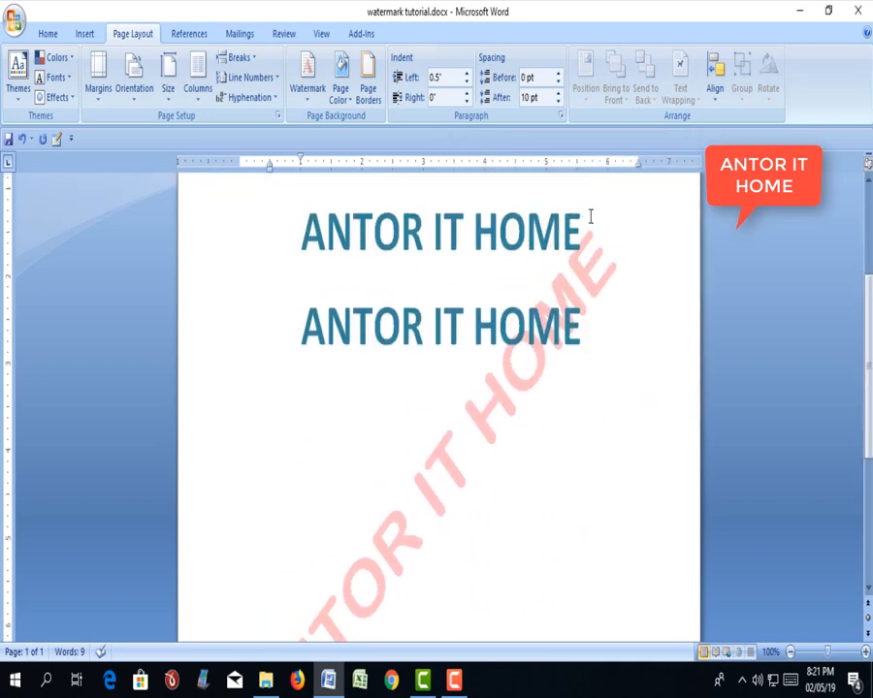
pyautogui.scroll(-1, 544, 320)
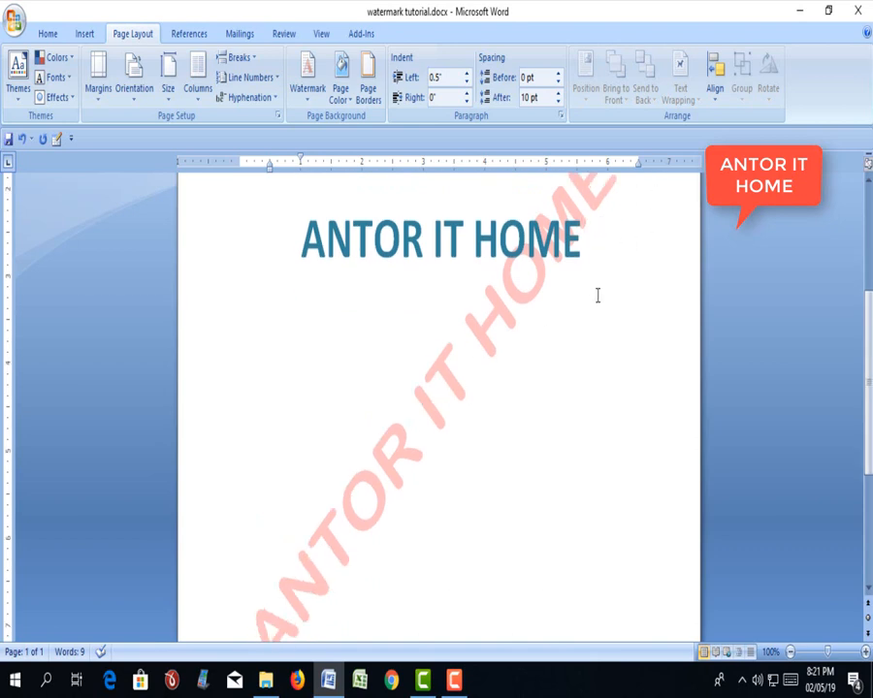
pyautogui.scroll(-2, 582, 291)
pyautogui.scroll(3, 543, 320)
pyautogui.scroll(1, 511, 326)
pyautogui.moveTo(604, 325); pyautogui.dragTo(351, 291)
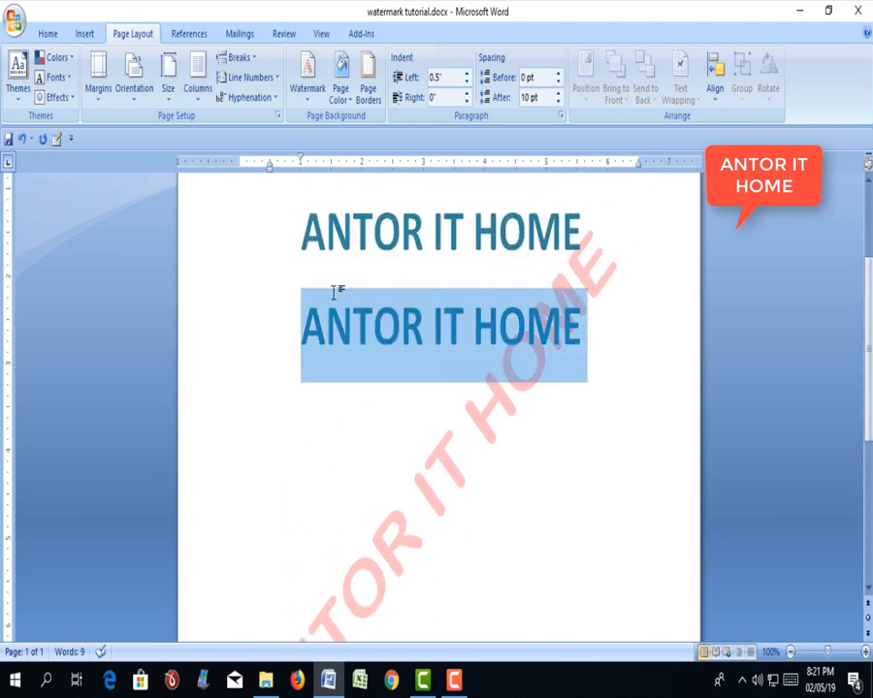
pyautogui.press('Delete')
pyautogui.scroll(-2, 366, 509)
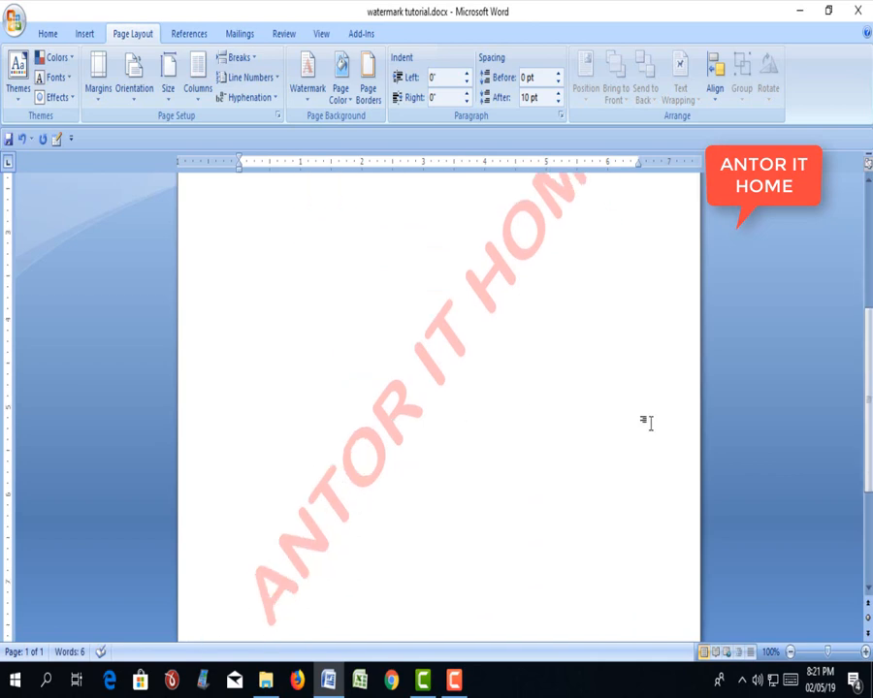
pyautogui.scroll(-2, 334, 546)
pyautogui.scroll(4, 252, 567)
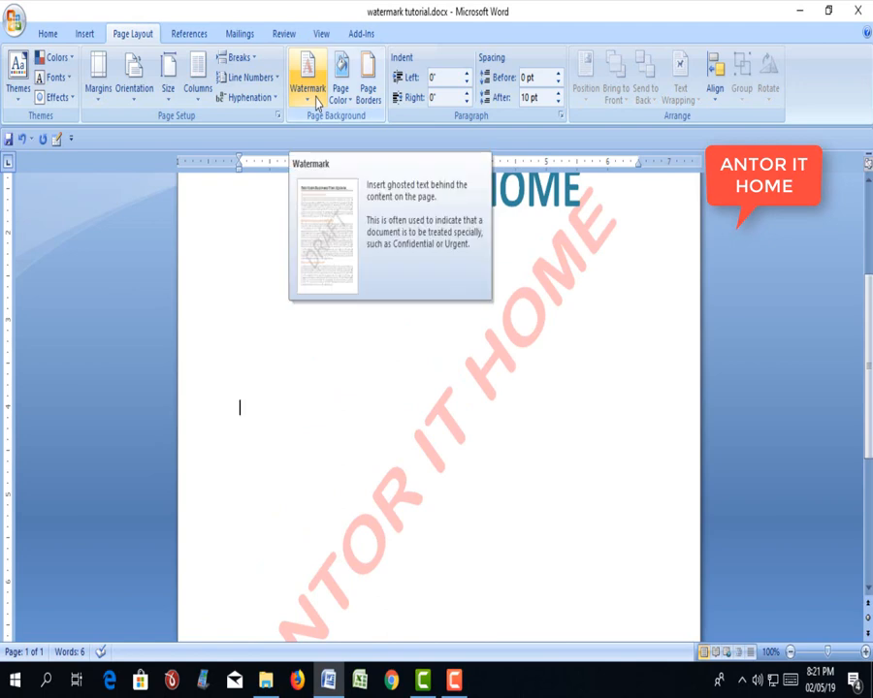
pyautogui.click(308, 91)
pyautogui.click(563, 359)
pyautogui.scroll(-4, 514, 382)
pyautogui.scroll(4, 514, 382)
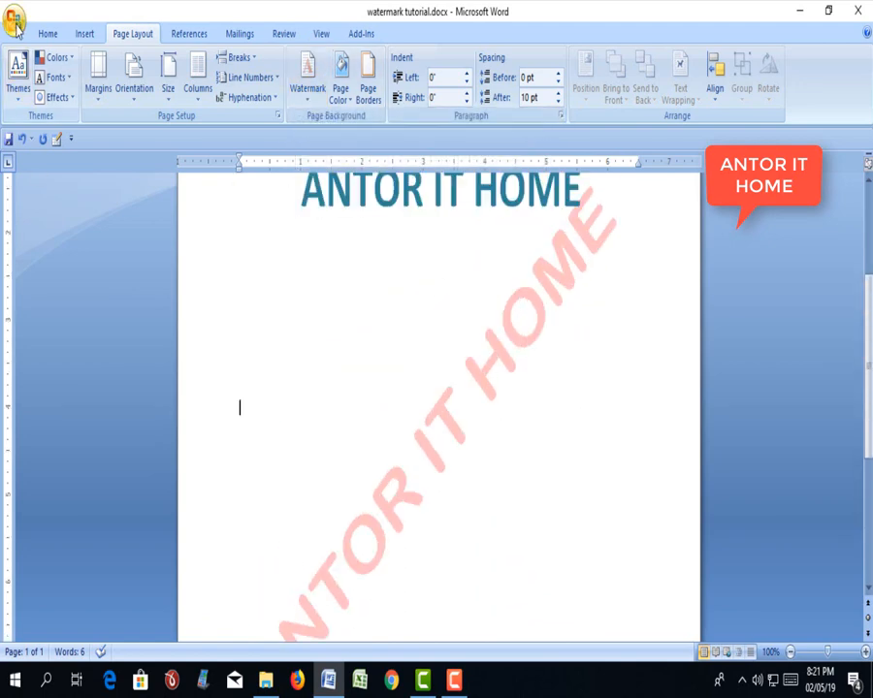
# - Examine the watermarked page in print preview, enlarged to 100%, and return to the document
pyautogui.click(15, 24)
pyautogui.click(66, 253)
pyautogui.moveTo(66, 225)
pyautogui.click(149, 198)
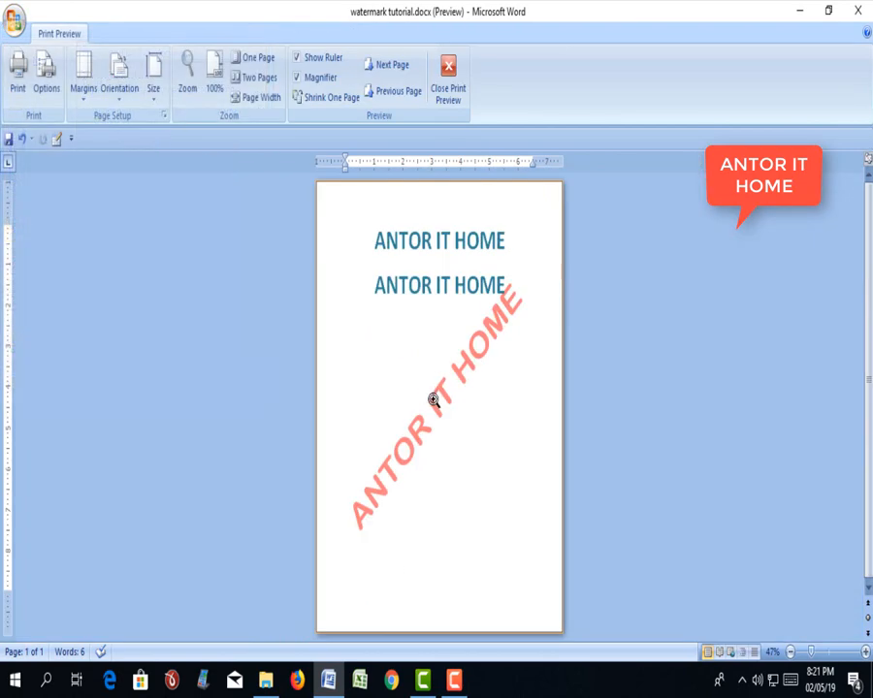
pyautogui.click(431, 397)
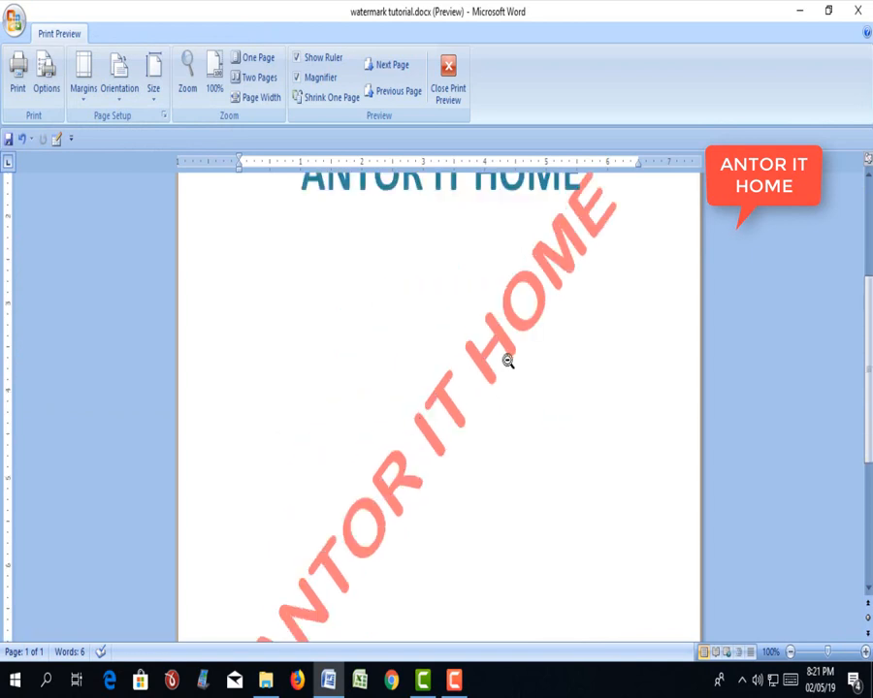
pyautogui.scroll(3, 507, 368)
pyautogui.press('Escape')
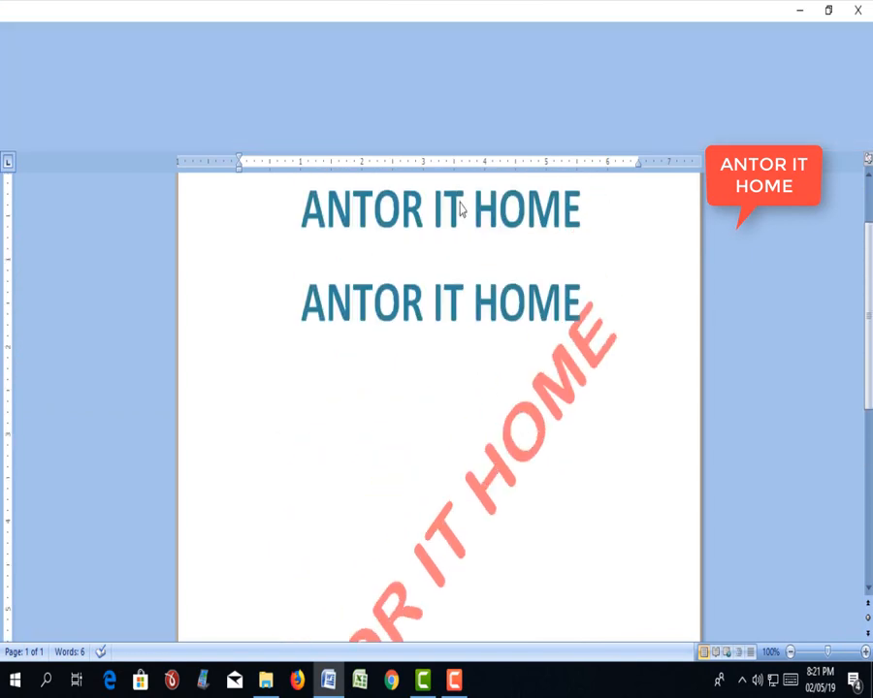
# - Replace the custom watermark's text with a person's full name, apply it and close the settings
pyautogui.click(307, 103)
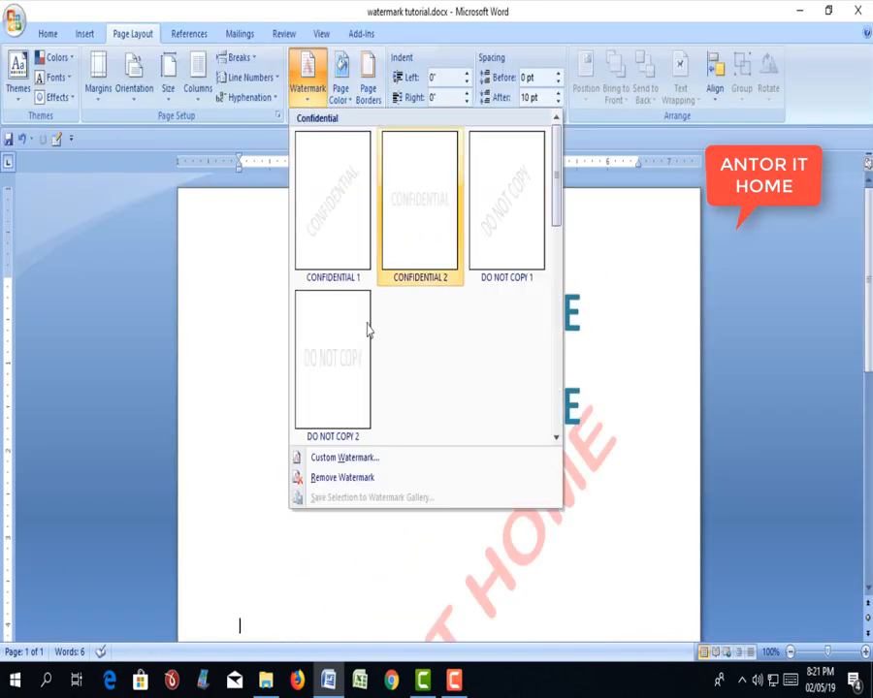
pyautogui.click(339, 457)
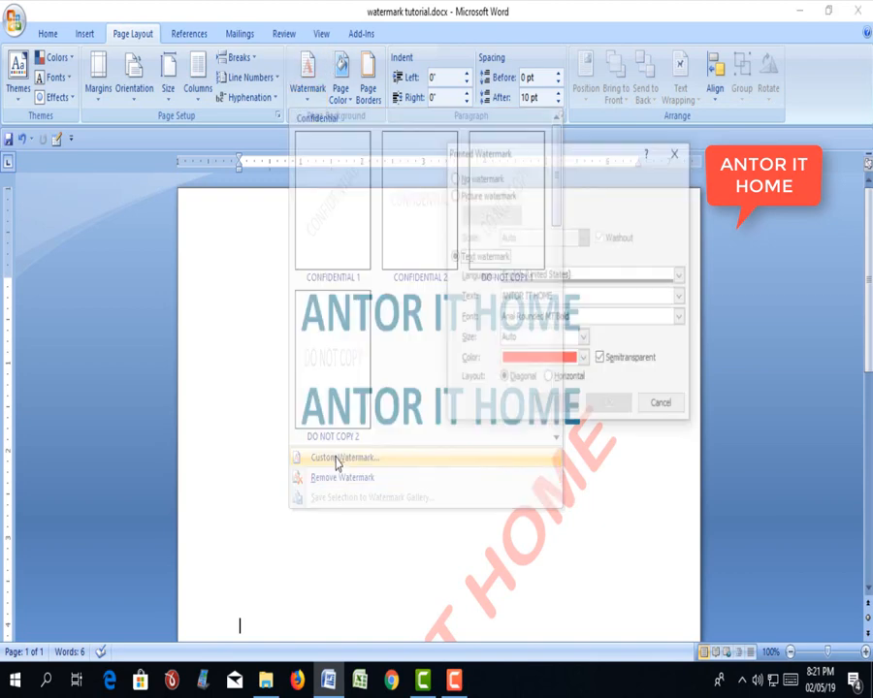
pyautogui.moveTo(558, 297); pyautogui.dragTo(475, 292)
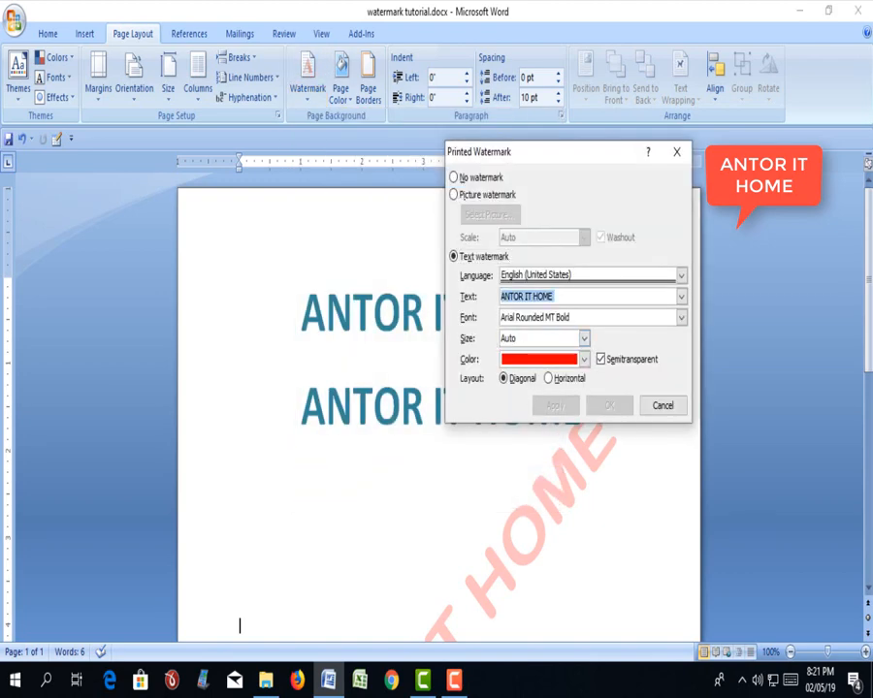
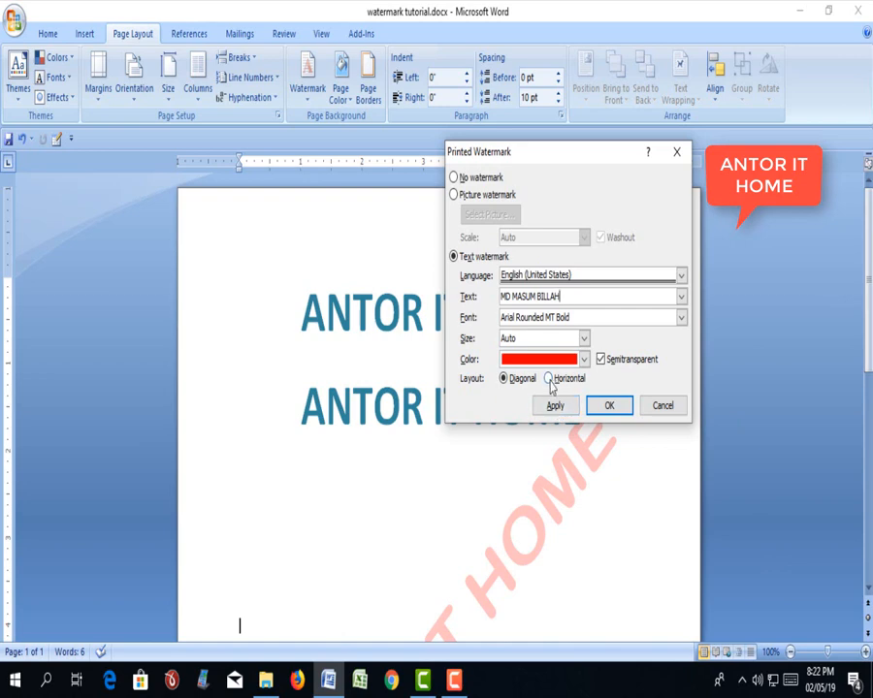
pyautogui.click(558, 408)
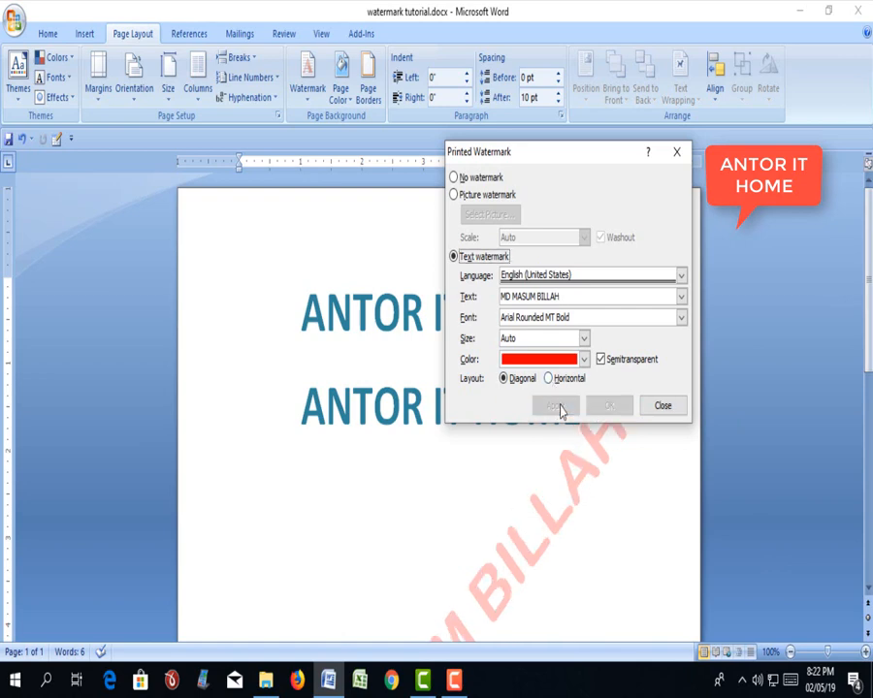
pyautogui.click(661, 405)
# - Change the custom watermark's layout to Horizontal, apply it and close the settings
pyautogui.scroll(-7, 438, 516)
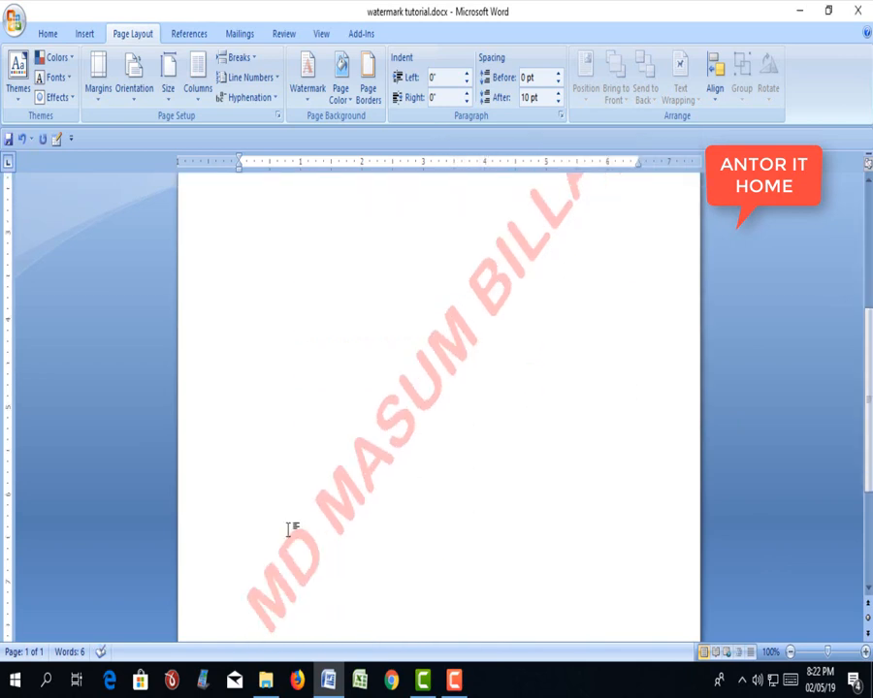
pyautogui.scroll(5, 543, 324)
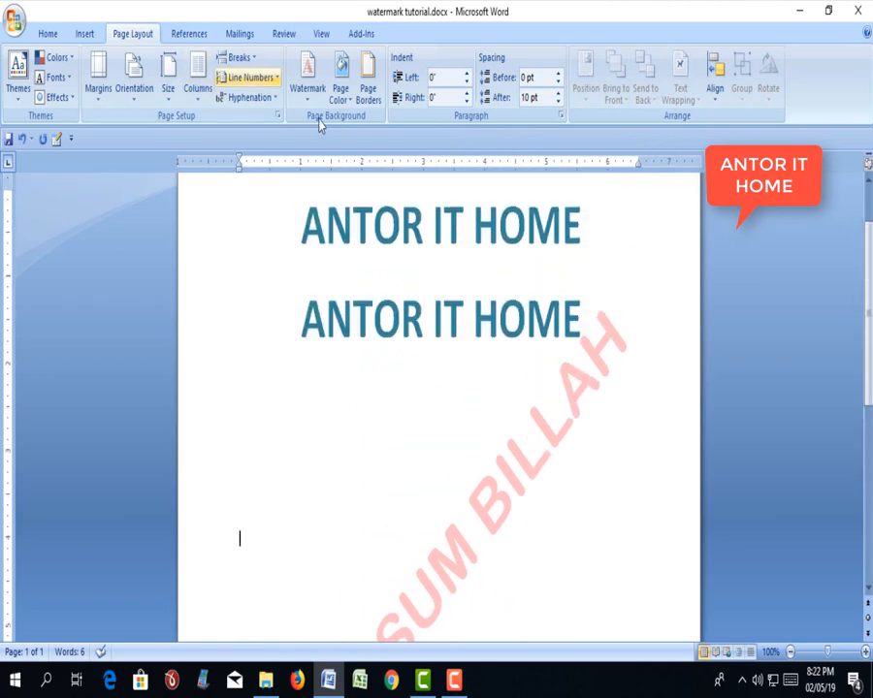
pyautogui.click(307, 78)
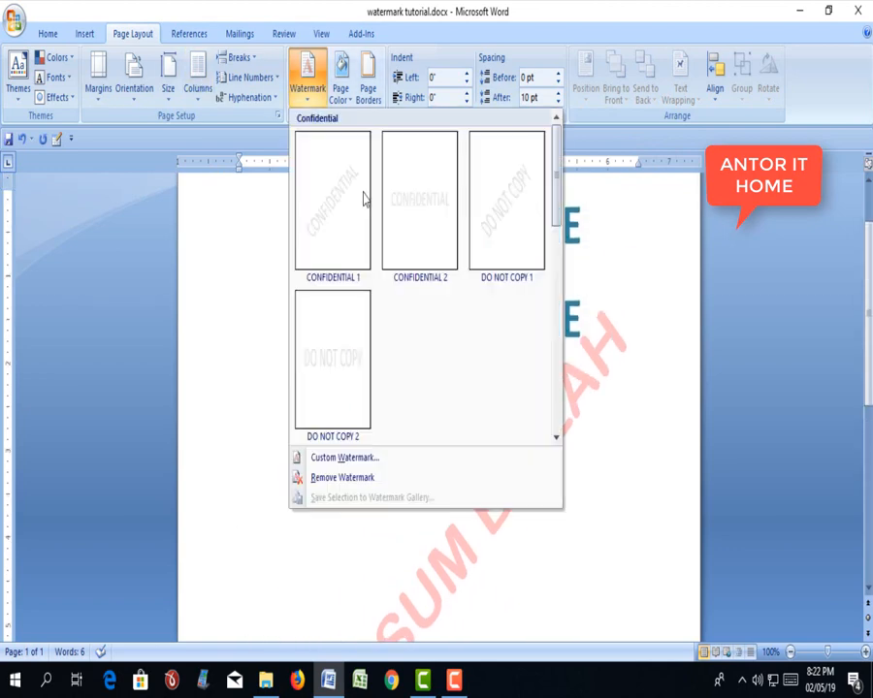
pyautogui.click(356, 462)
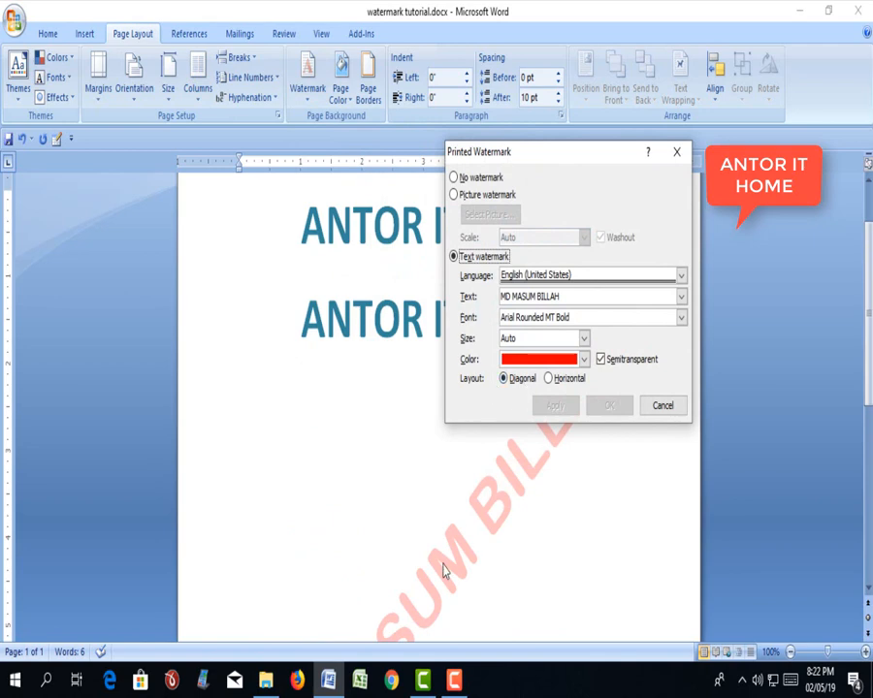
pyautogui.click(549, 379)
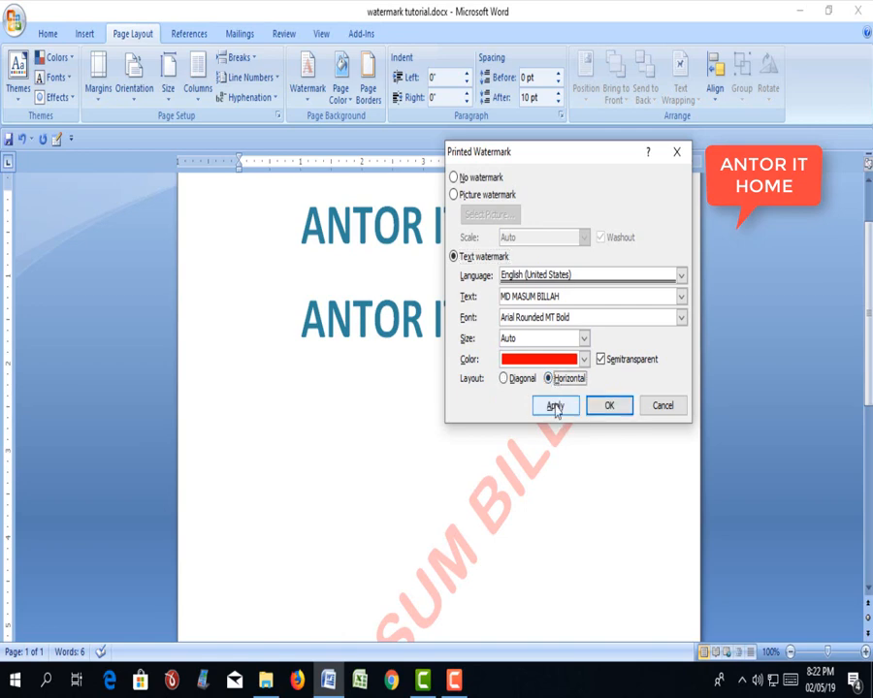
pyautogui.click(557, 406)
pyautogui.click(660, 408)
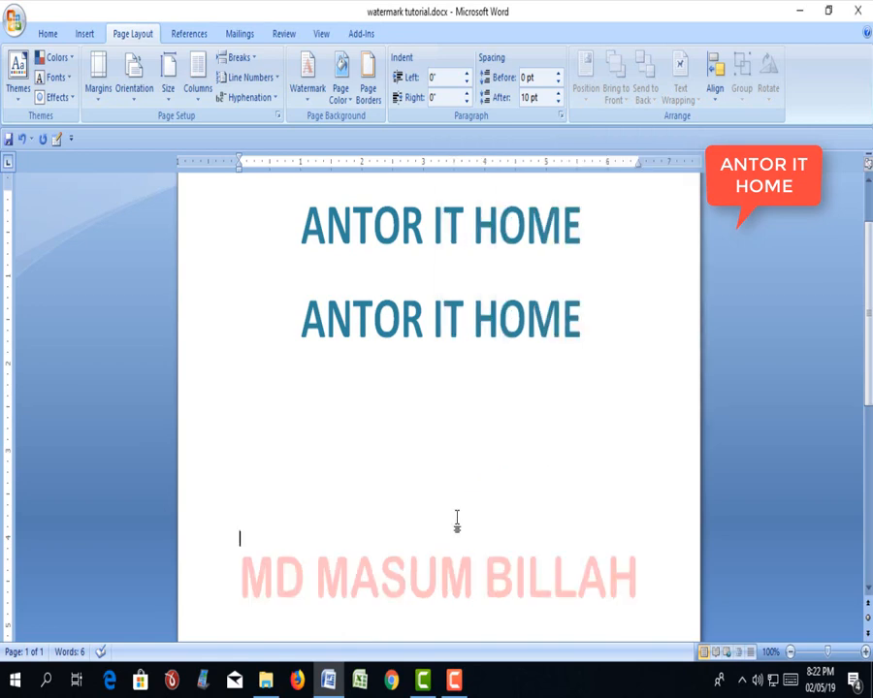
# - Replace the custom watermark's text with BANGLADESH MY LOVE, apply it and close the settings
pyautogui.scroll(-3, 465, 509)
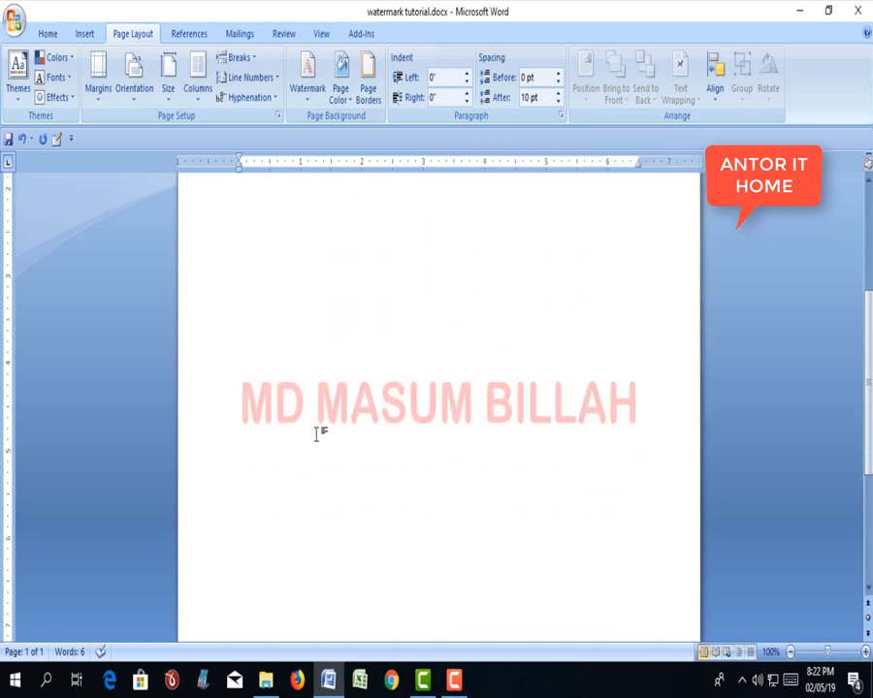
pyautogui.scroll(-5, 594, 451)
pyautogui.scroll(5, 595, 451)
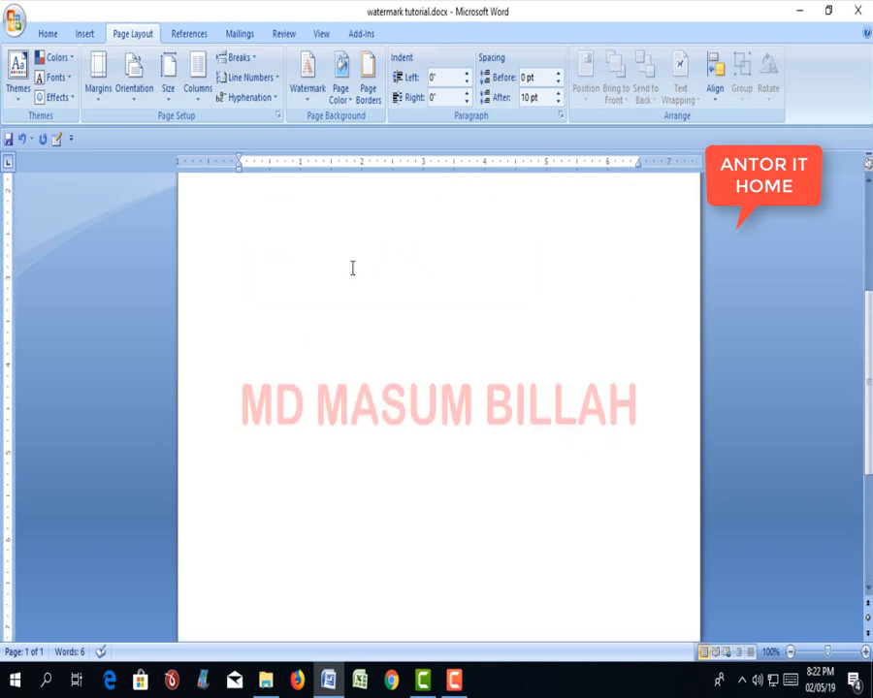
pyautogui.click(309, 97)
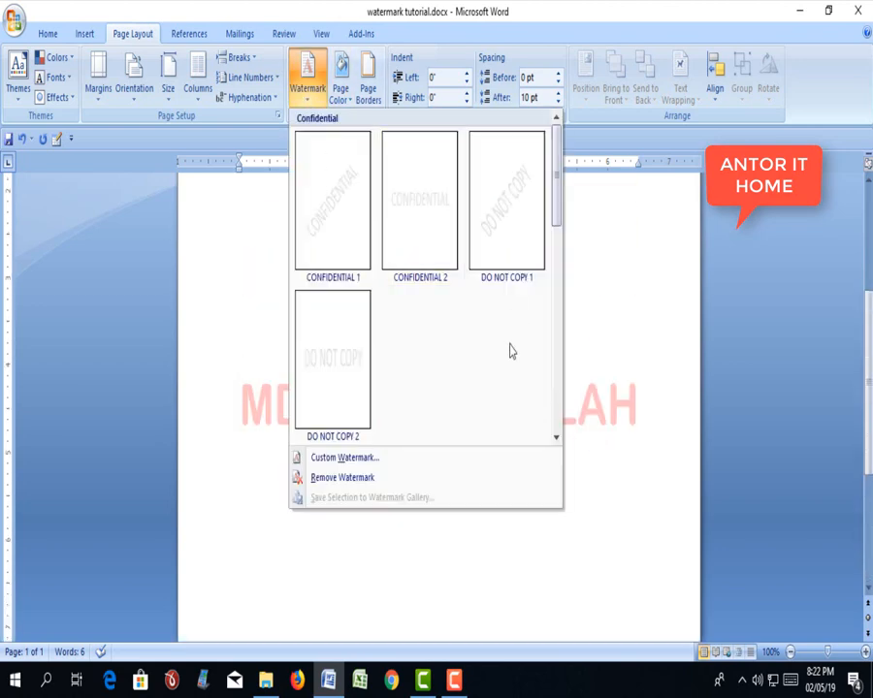
pyautogui.click(349, 459)
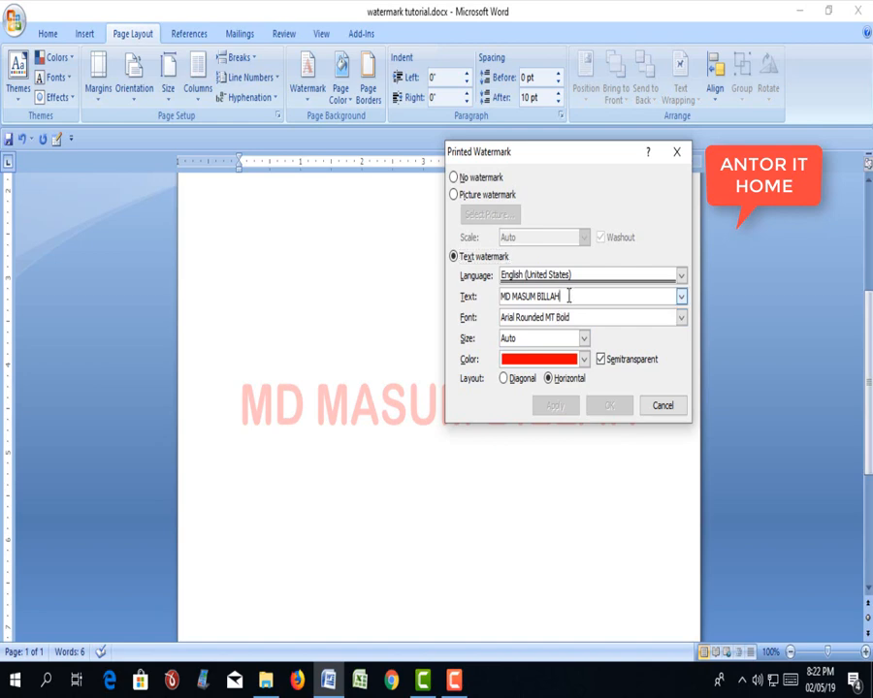
pyautogui.moveTo(572, 295); pyautogui.dragTo(500, 296)
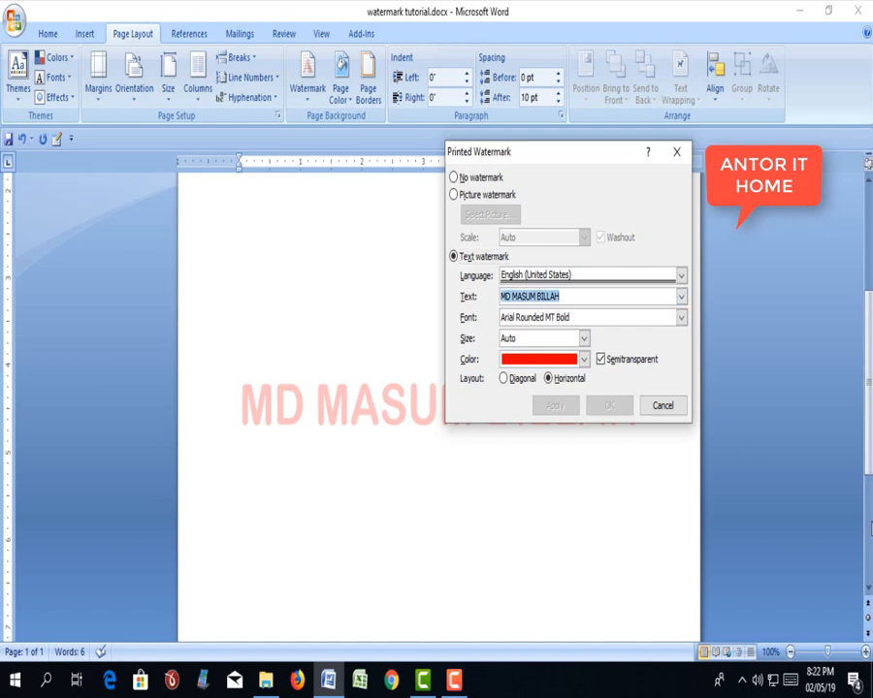
pyautogui.write('BANGLADESH MY LOVE')
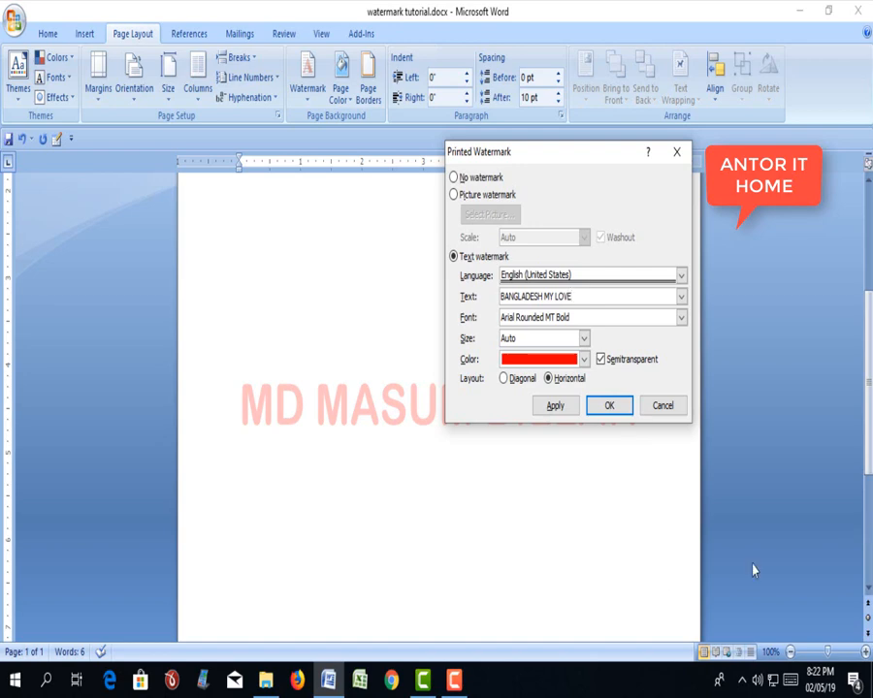
pyautogui.click(555, 405)
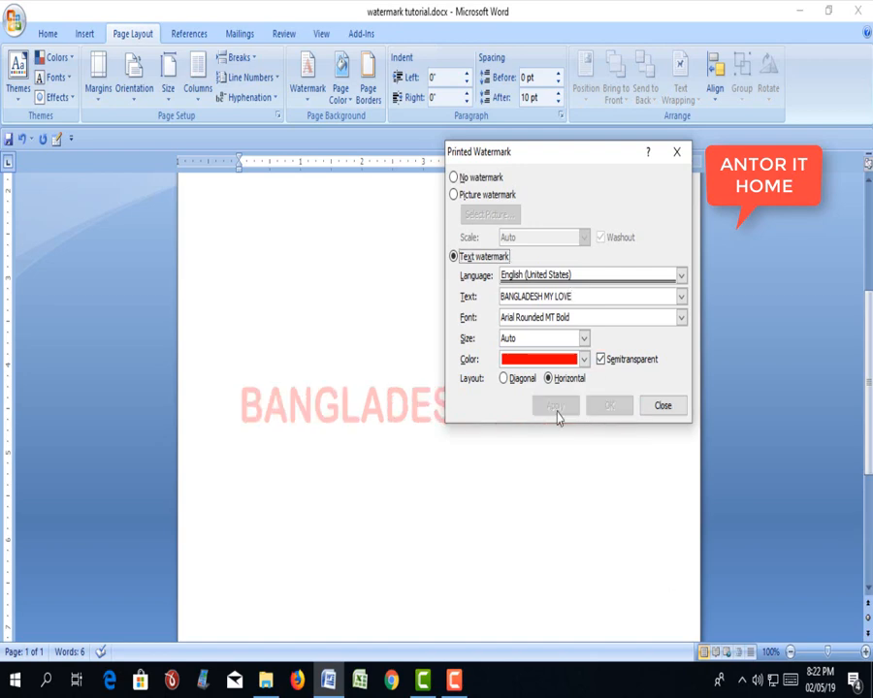
pyautogui.click(663, 408)
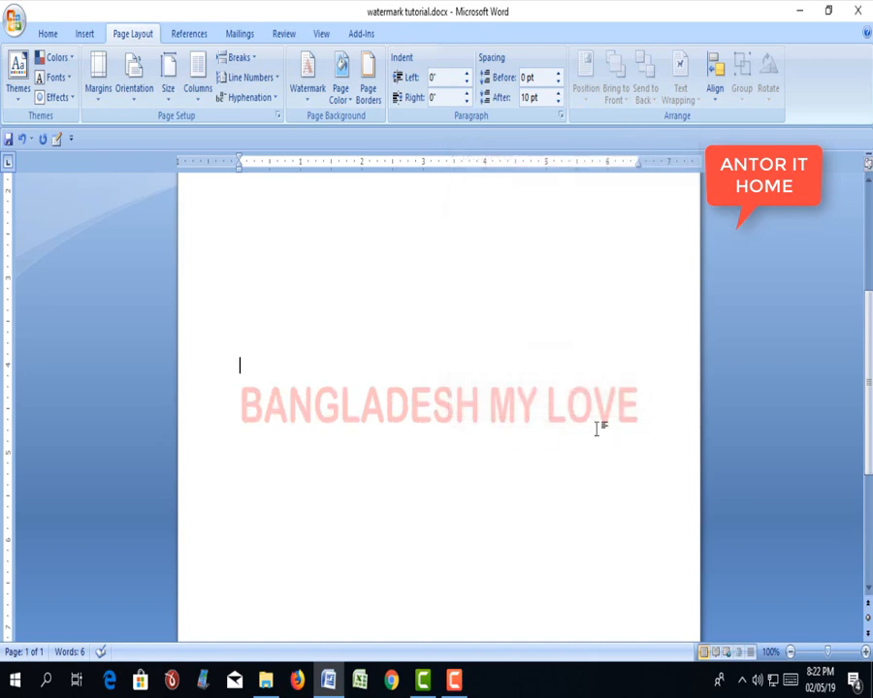
# - Copy the second ANTOR IT HOME heading line and paste it four times below, running across the watermark area
pyautogui.scroll(4, 648, 405)
pyautogui.scroll(-2, 650, 403)
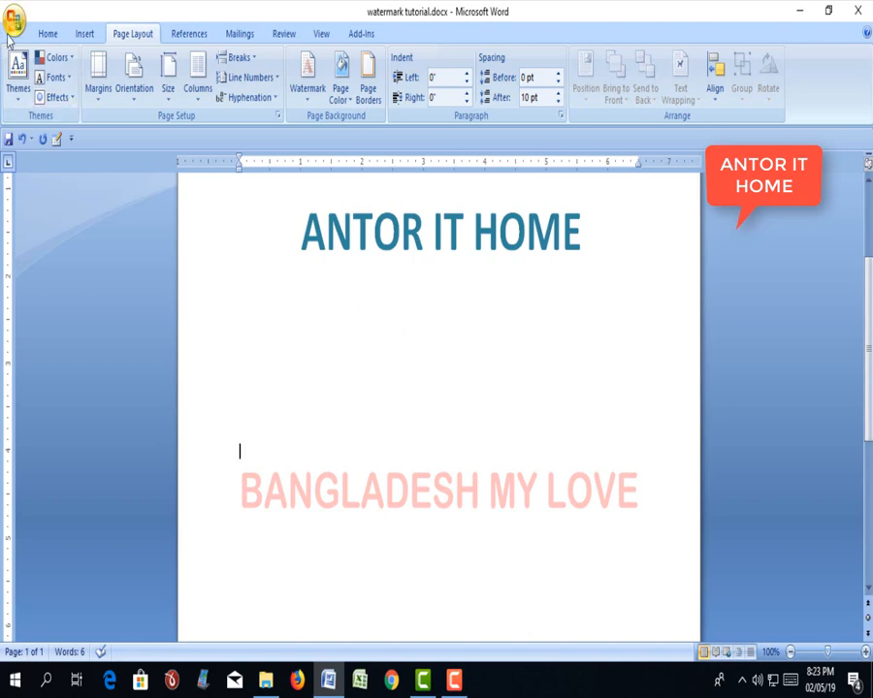
pyautogui.moveTo(625, 239); pyautogui.dragTo(361, 230)
pyautogui.hotkey('ctrl', 'c')
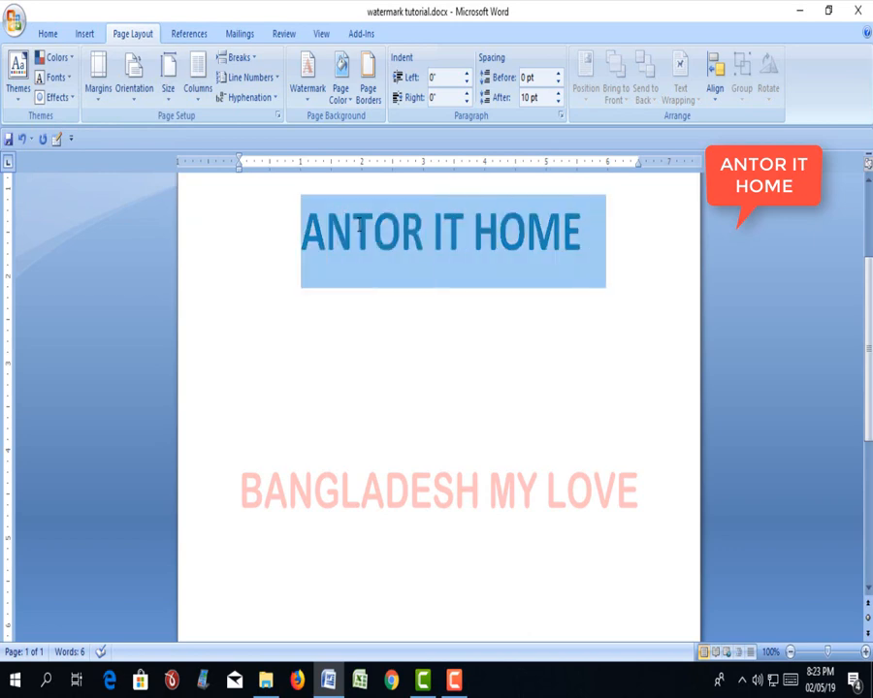
pyautogui.click(600, 320)
pyautogui.hotkey('ctrl', 'v')
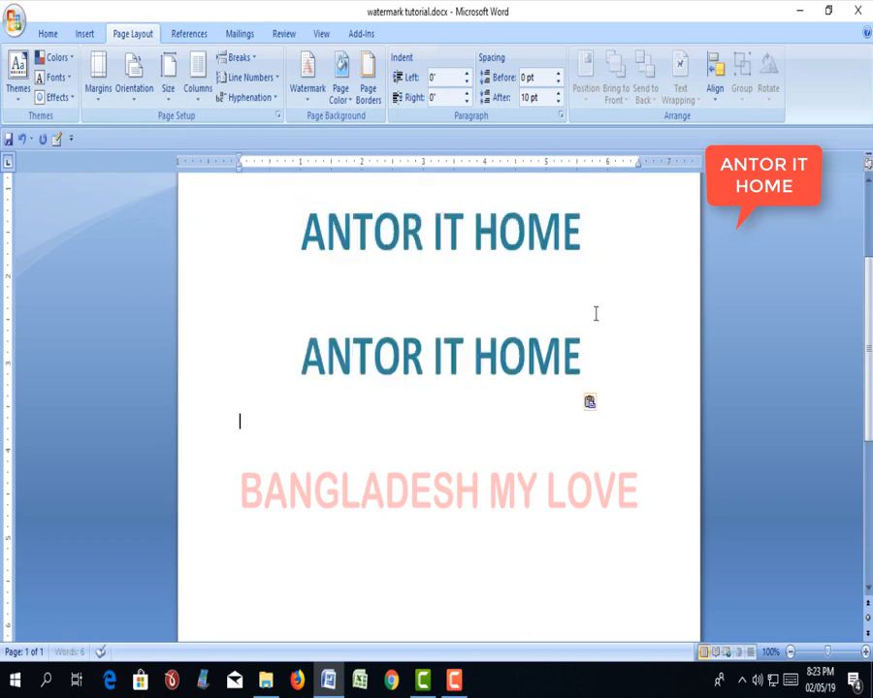
pyautogui.hotkey('ctrl', 'v')
pyautogui.hotkey('ctrl', 'v')
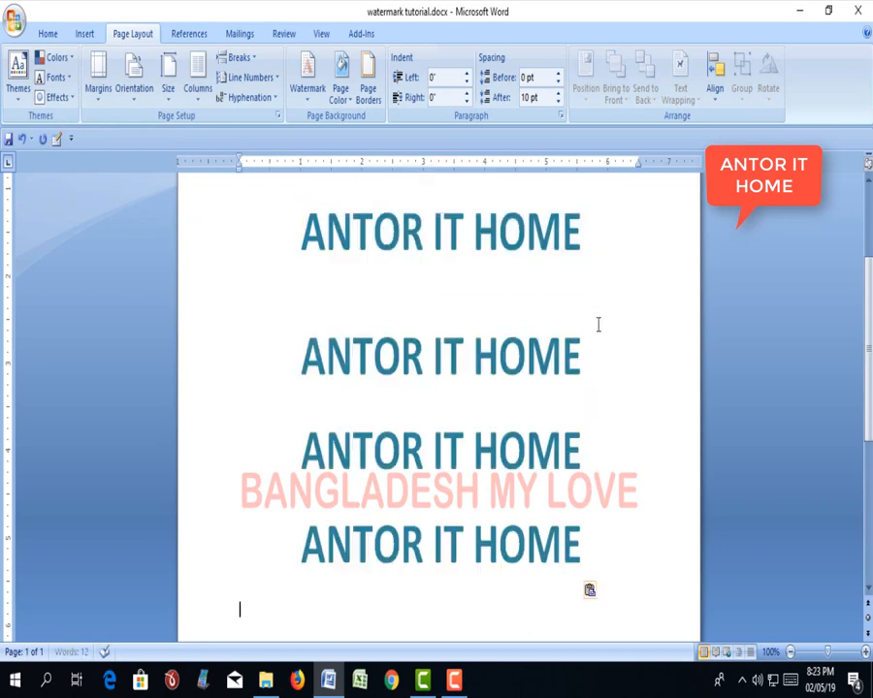
pyautogui.hotkey('ctrl', 'v')
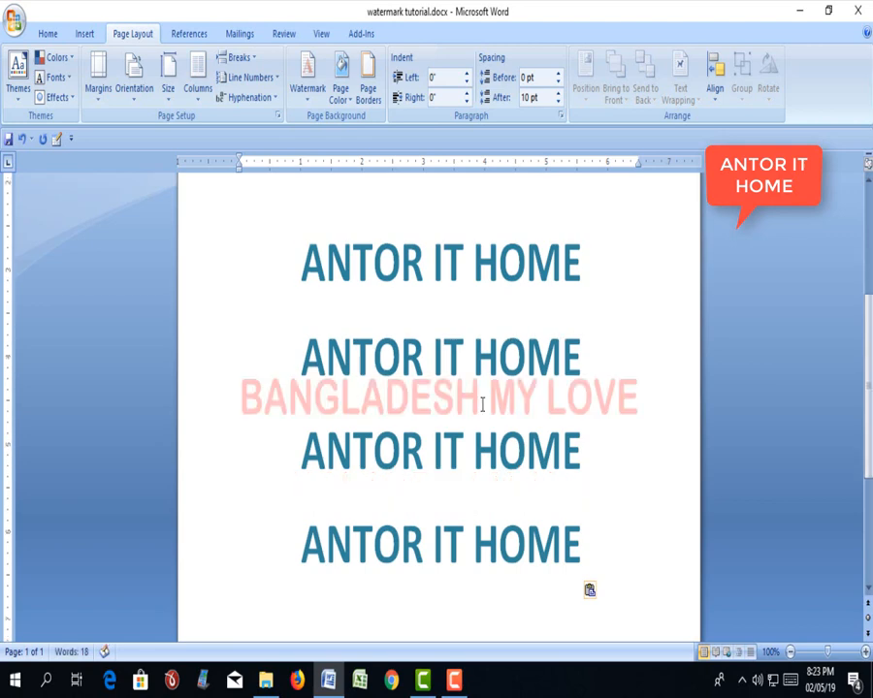
# - Examine how the watermark and headings overlap in print preview, enlarged to 100%, and return to the document
pyautogui.click(13, 21)
pyautogui.moveTo(70, 225)
pyautogui.click(128, 202)
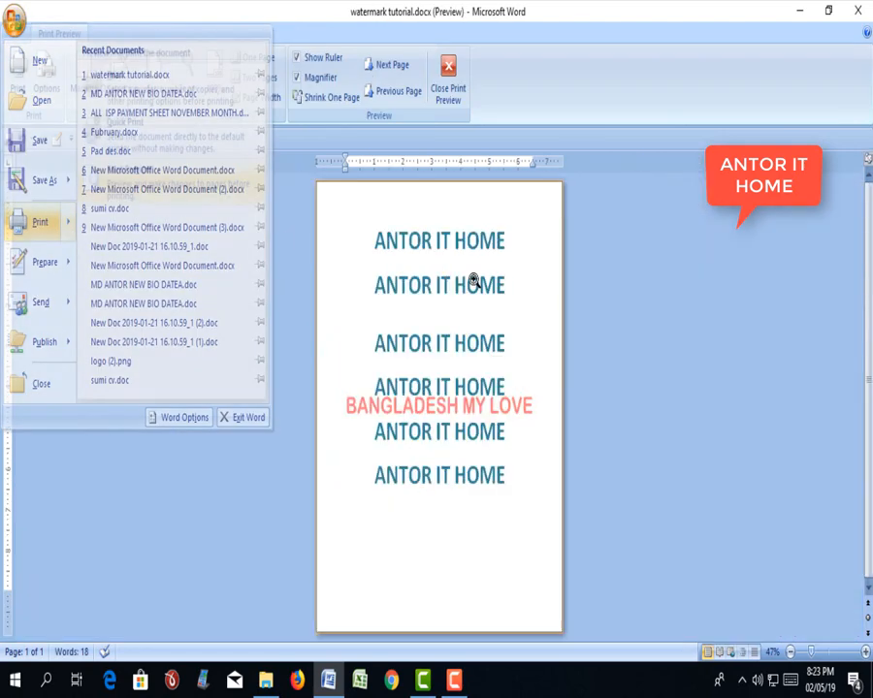
pyautogui.click(464, 415)
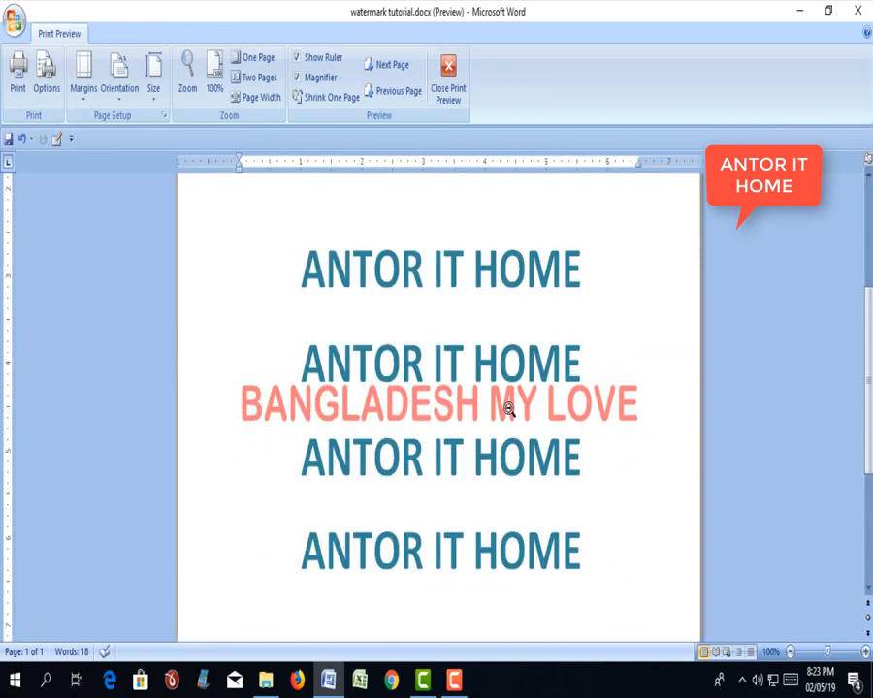
pyautogui.press('Escape')
pyautogui.scroll(5, 494, 361)
pyautogui.scroll(-10, 403, 327)
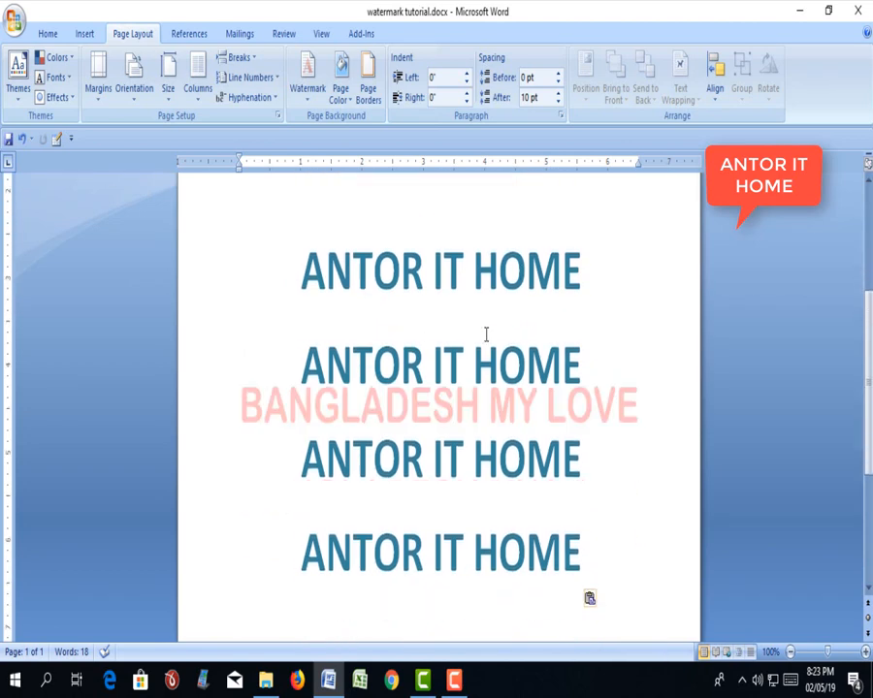
pyautogui.scroll(2, 484, 368)
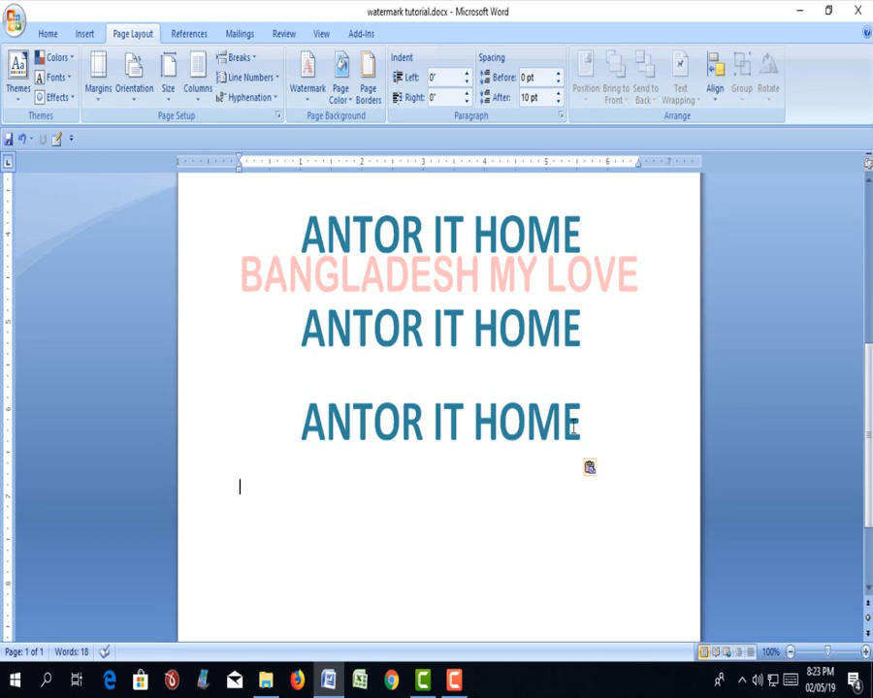
pyautogui.hotkey('ctrl', 'v')
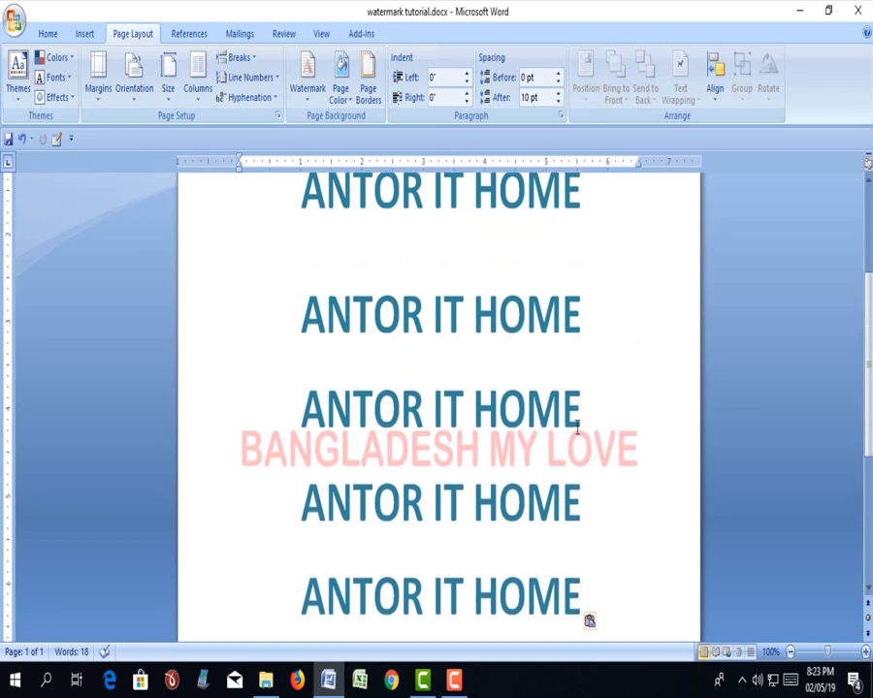
pyautogui.scroll(4, 577, 427)
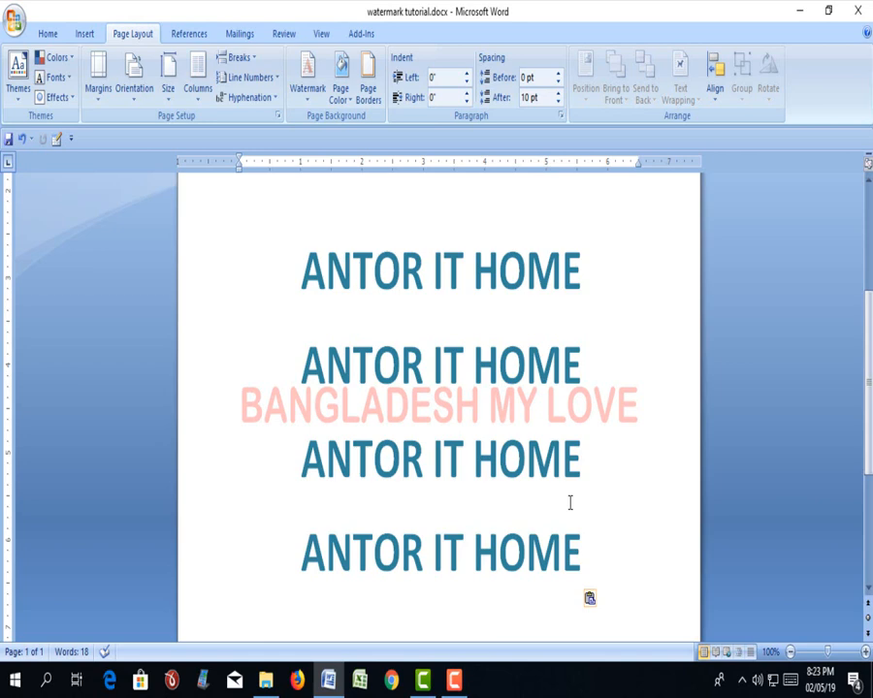
pyautogui.click(458, 682)
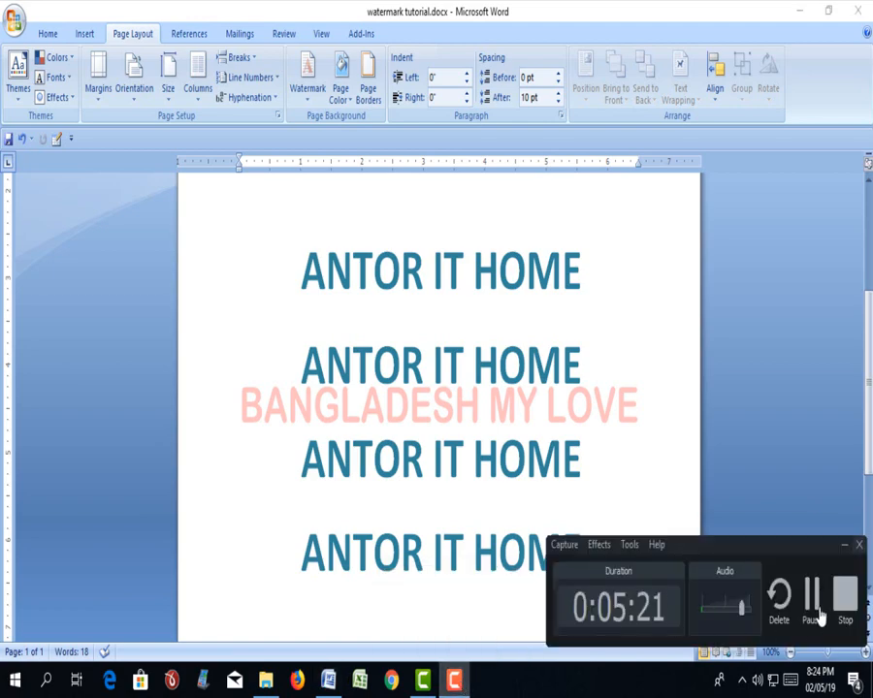